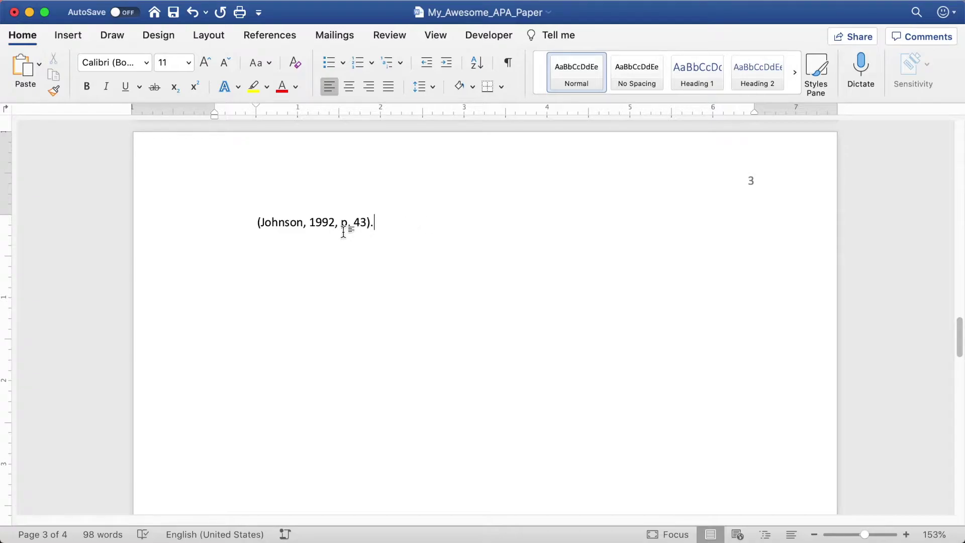
Step: Replace the page 3 citation with "I’ve always said the only things you need in life are good Scotch and a portherhouse steak" (author's surname, 2010, p. 106)
drag(257, 222, 376, 230)
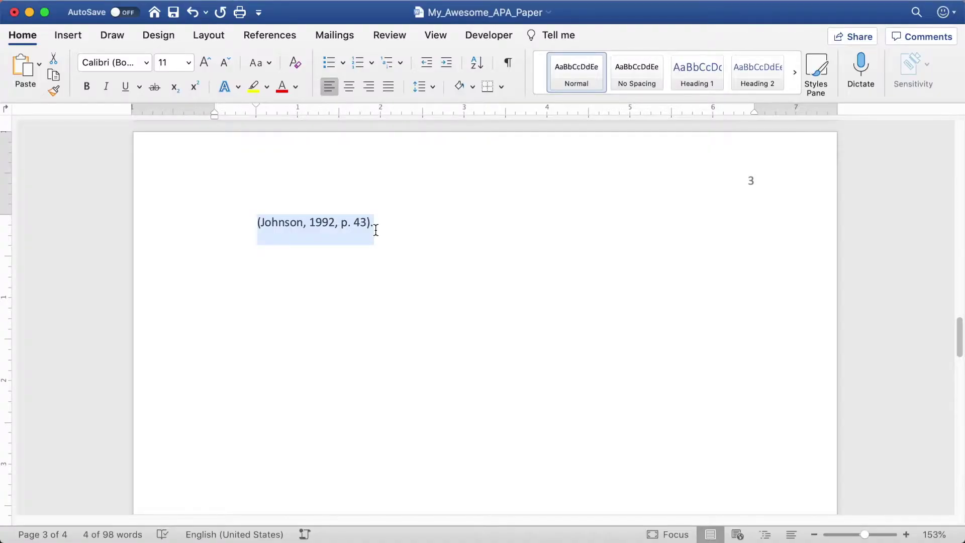
text("I’ve always said the only things you need in life are good Scotch and a portherhouse steak" (Swanson, 2010, p. 106).)
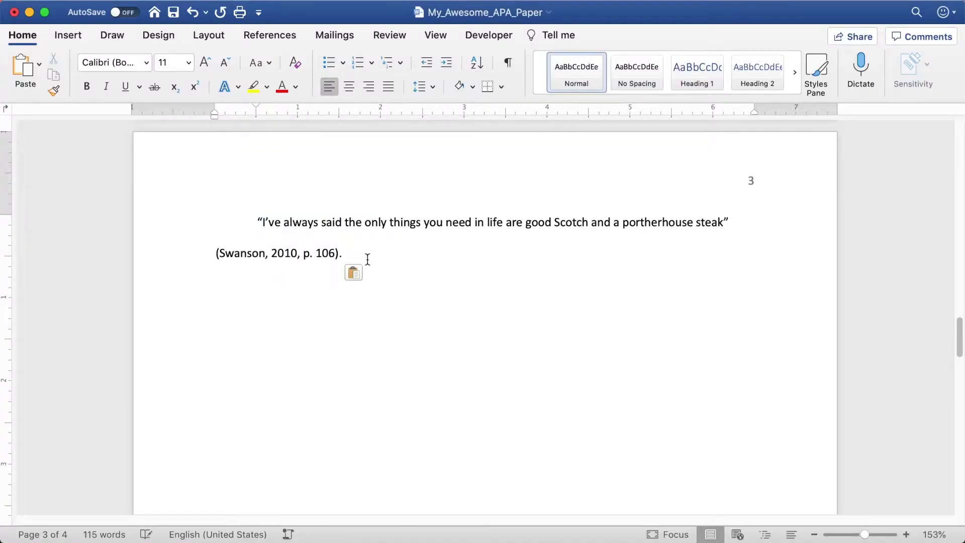
key(BackSpace)
Step: Highlight the author, the year and the page number in the quotation's citation, one after another
double_click(236, 252)
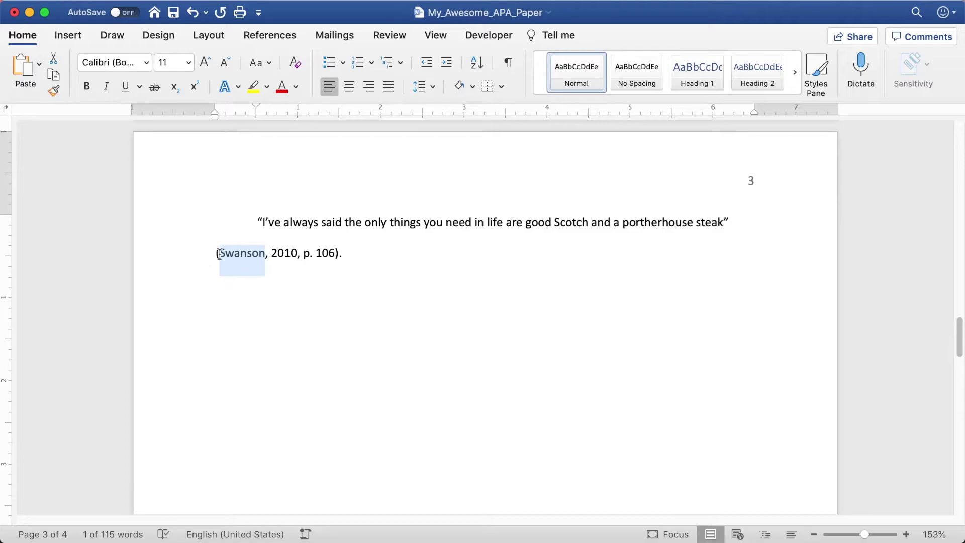
double_click(285, 252)
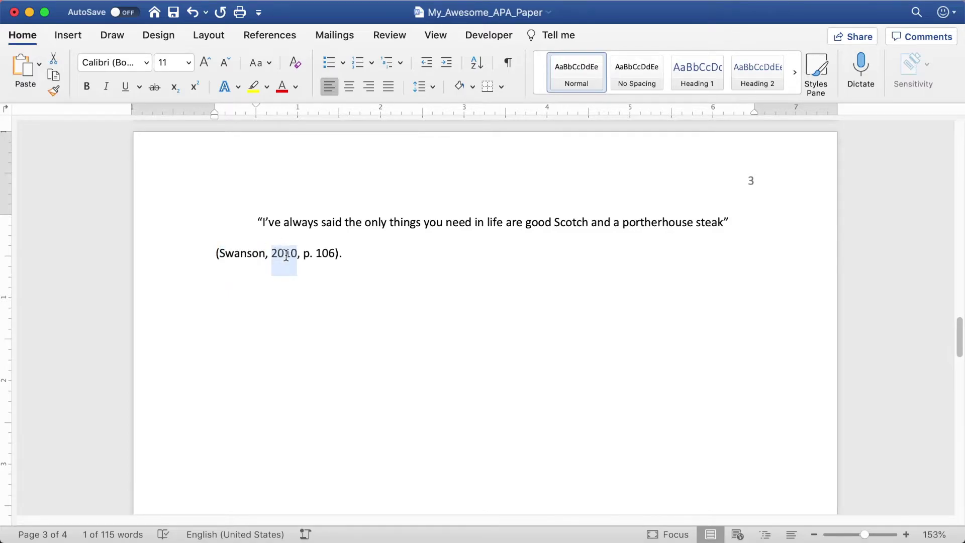
drag(305, 253, 329, 256)
click(368, 253)
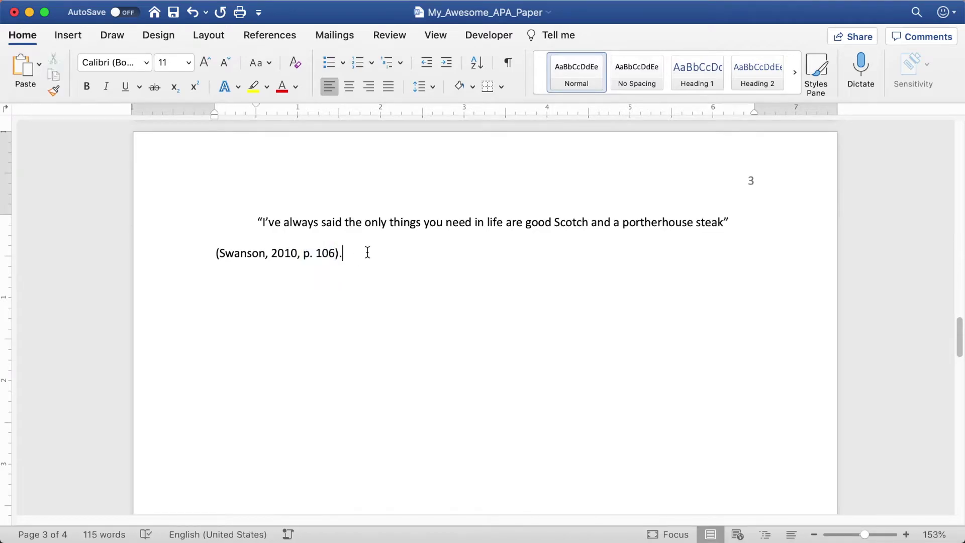
Step: Replace the quotation with a block quote beginning "Leverage agile frameworks to provide a robust synopsis", indented 0.5 inch from the left margin
drag(368, 253, 257, 221)
key(BackSpace)
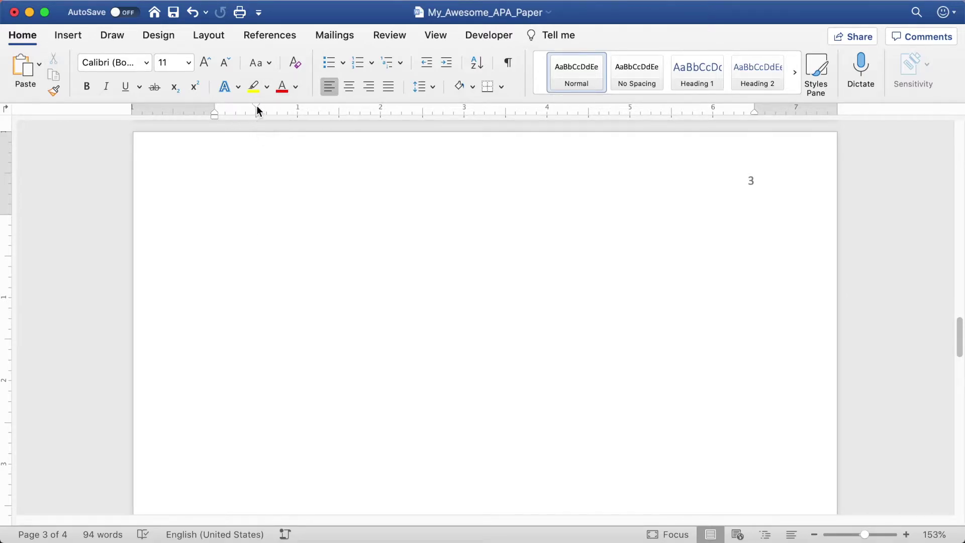
mouse_move(216, 116)
mouse_down()
mouse_move(256, 120)
mouse_move(297, 105)
mouse_move(256, 108)
mouse_up()
text(Leverage agile frameworks to provide a robust synopsis for high level overviews. Iterative approaches to corporate strategy foster collaborative thinking to further the overall value proposition. Organically grow the holistic world view of disruptive innovation via workplace diversity and empowerment (Scott, 2009, p. 126).)
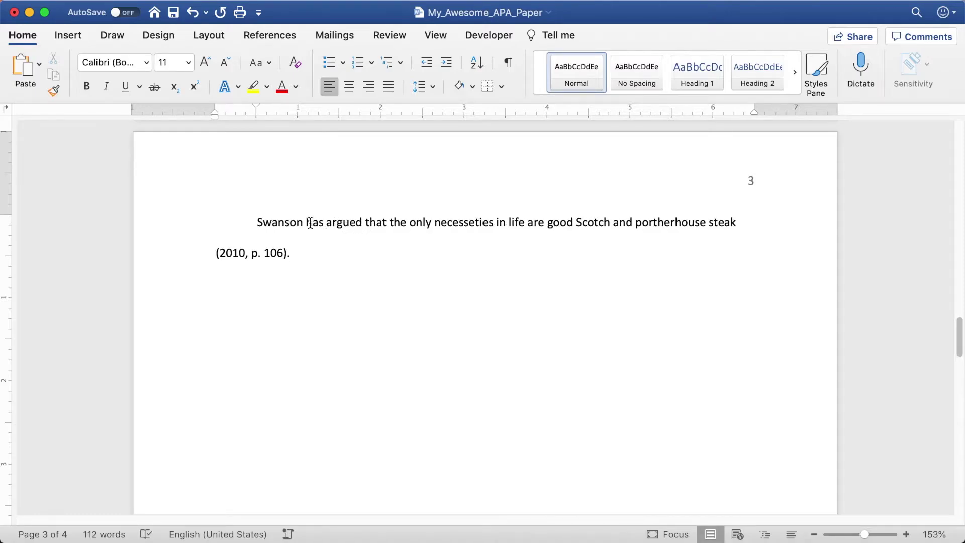
Step: Highlight the paraphrased wording, the year and page citation, and the author's name in the paraphrase sentence
drag(304, 222, 715, 220)
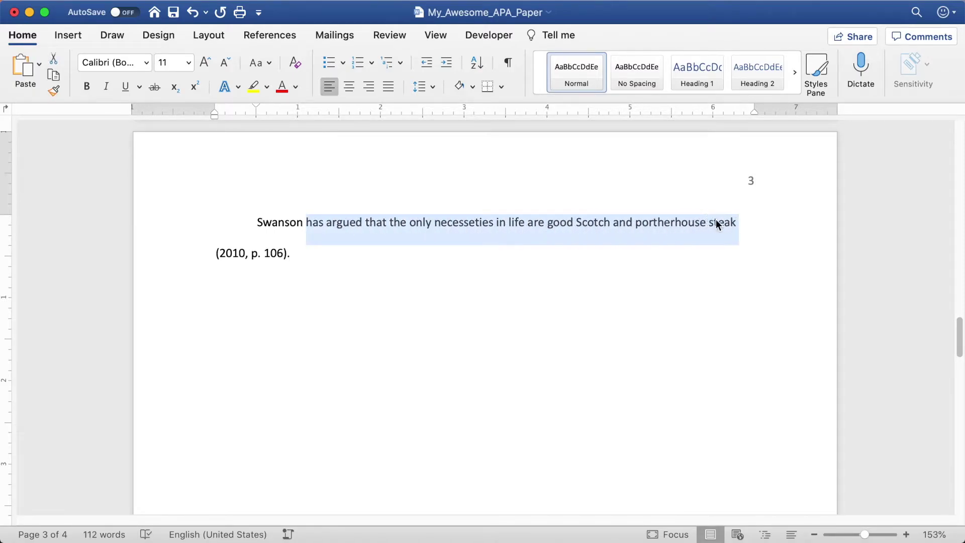
click(294, 229)
drag(293, 254, 216, 255)
double_click(274, 221)
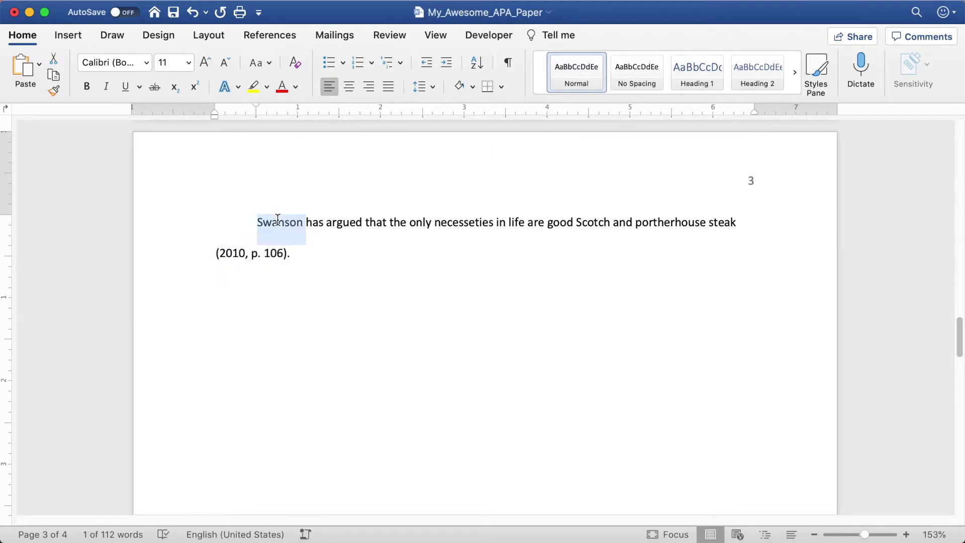
click(308, 254)
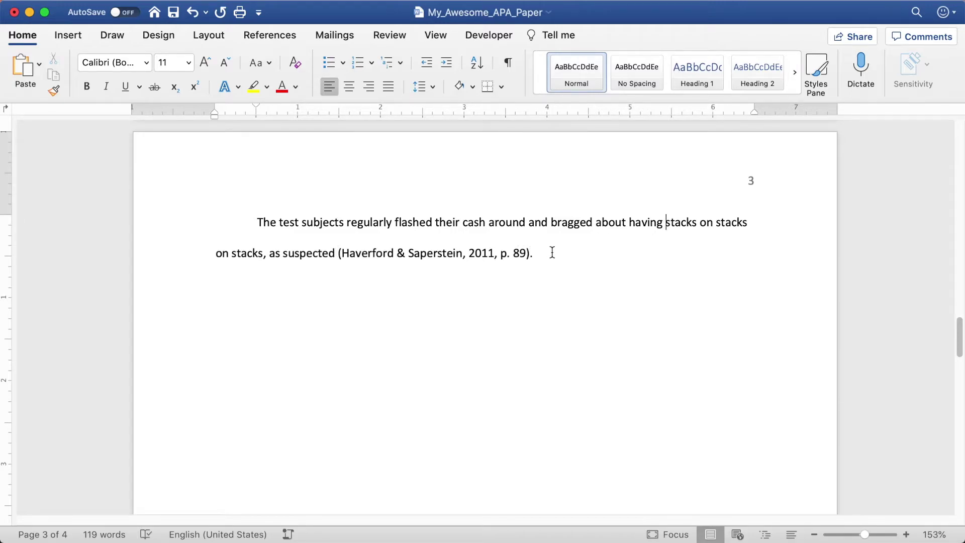
Step: Highlight the two authors' names in the citation that ends the test subjects sentence
drag(339, 252, 457, 253)
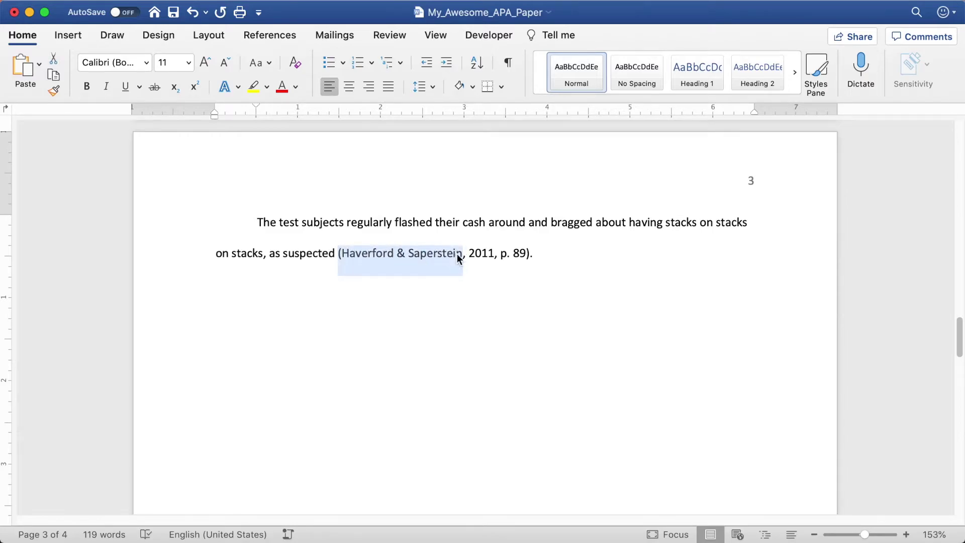
click(484, 260)
click(551, 257)
Step: Replace the ampersand and second author in the citation with ", et al." and highlight the shortened author part
drag(398, 255, 461, 250)
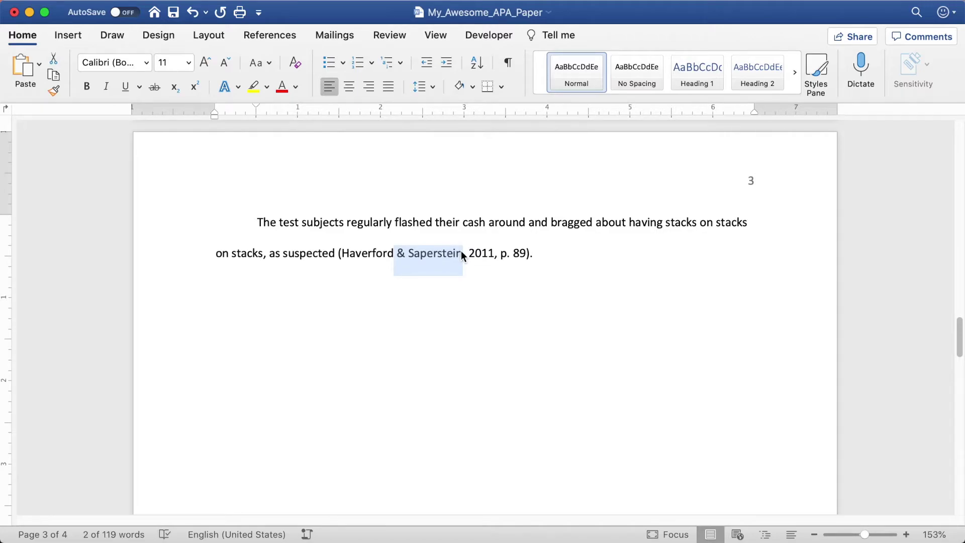
text(, et al.)
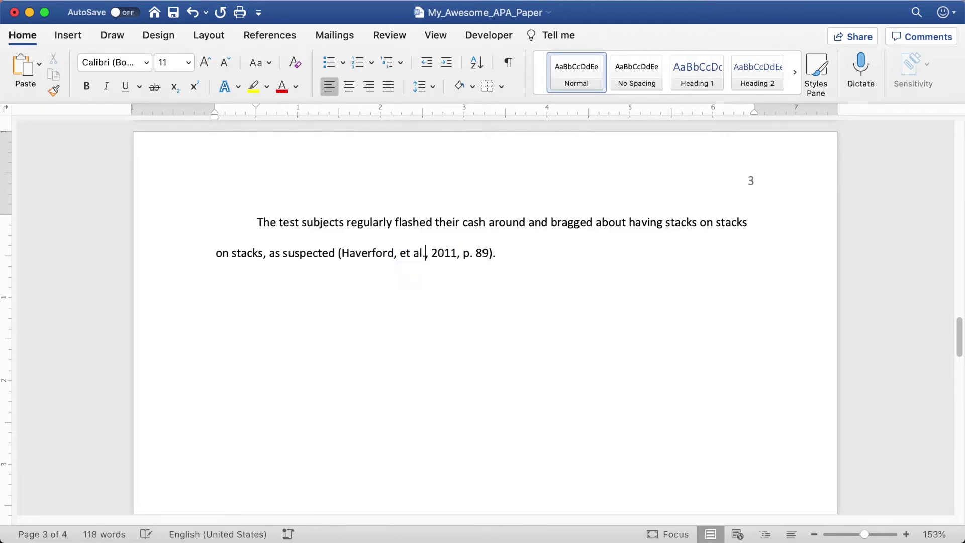
drag(342, 252, 418, 253)
click(475, 252)
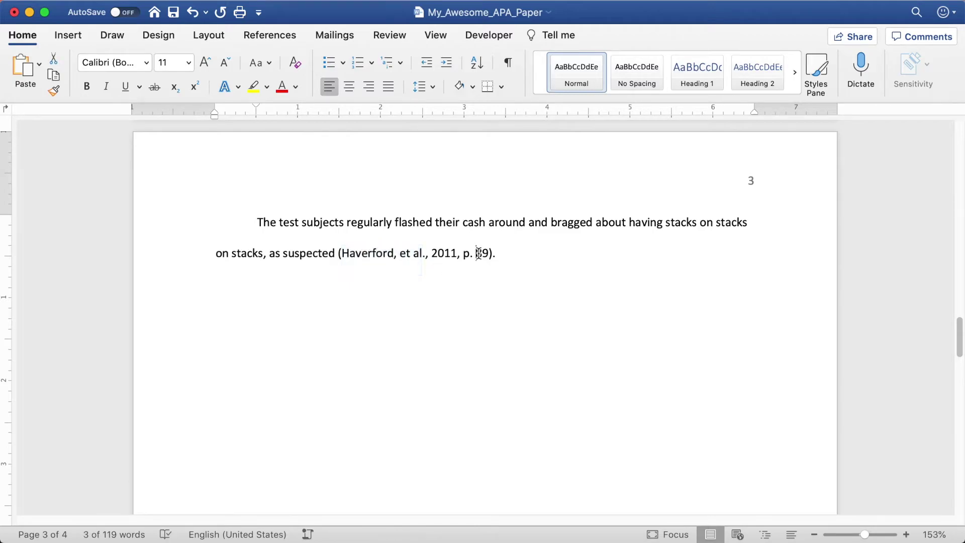
click(513, 254)
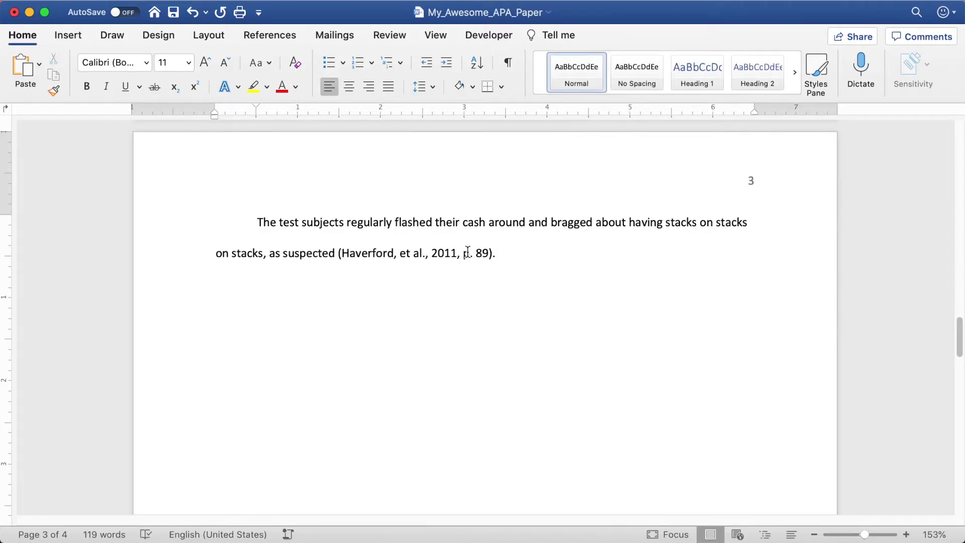
Step: Replace the page number in the citation with the paragraph locator "para. 5"
drag(462, 253, 487, 256)
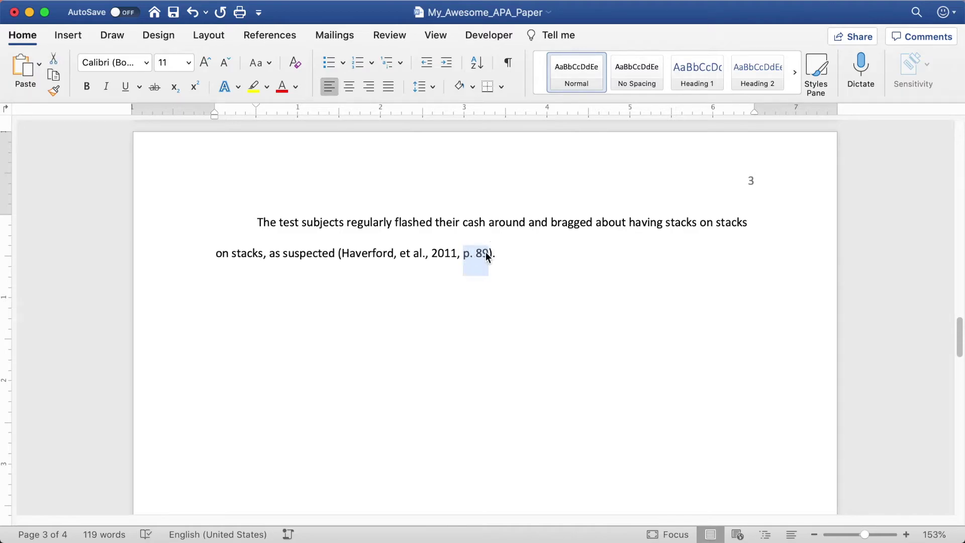
key(BackSpace)
text(para. 5)
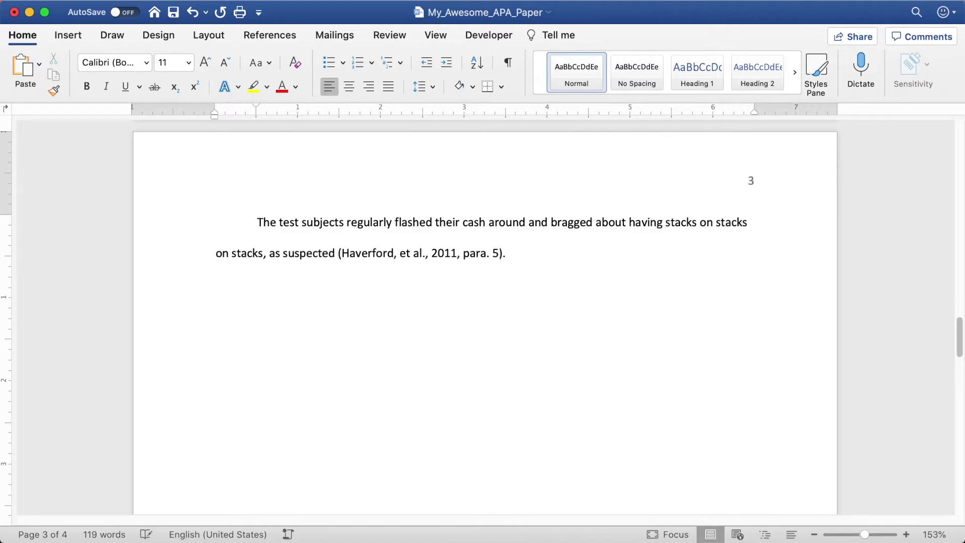
Step: Change the citation's single paragraph locator to the range "paras. 6-9"
key(BackSpace)
key(BackSpace)
key(BackSpace)
text(s. 6-9)
Step: Replace the citation's paragraph range with "Table 8", and replace that with a "Figure 4" locator
drag(462, 253, 517, 254)
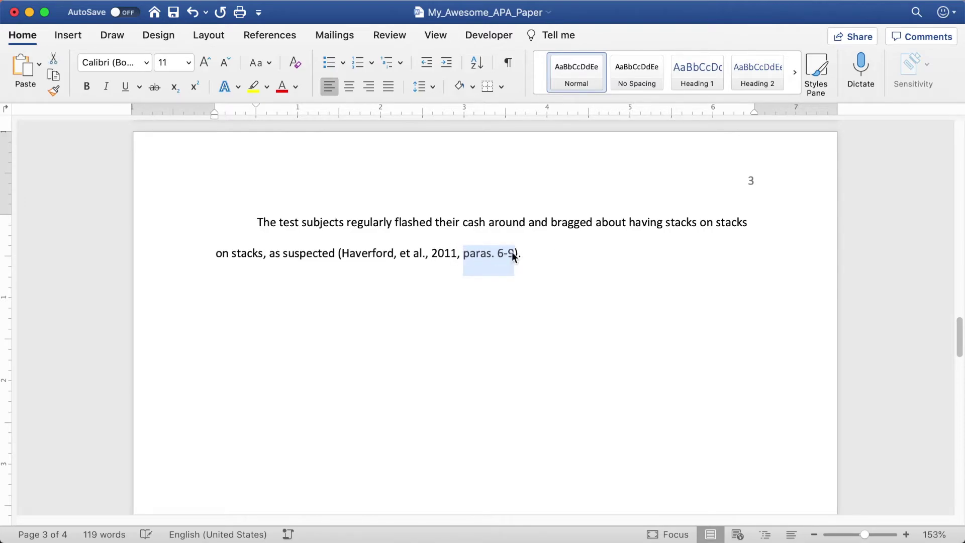
text(Table 8)
key(BackSpace)
key(BackSpace)
key(BackSpace)
key(BackSpace)
key(BackSpace)
key(BackSpace)
key(BackSpace)
text(Figure 4.)
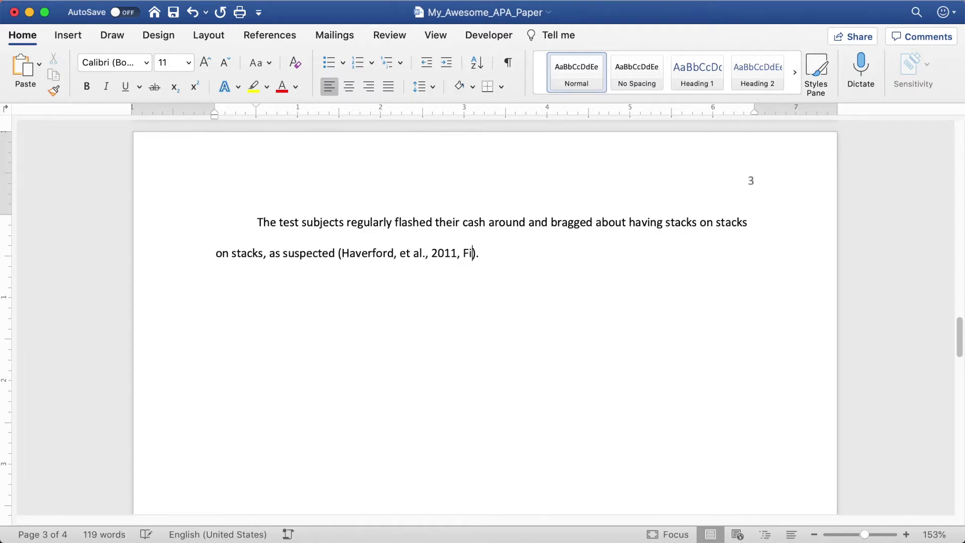
Step: Replace the figure locator in the citation with the time range 02:41-03:04
drag(463, 253, 508, 252)
key(BackSpace)
text(02:41-)
text(03:04)
key(Right)
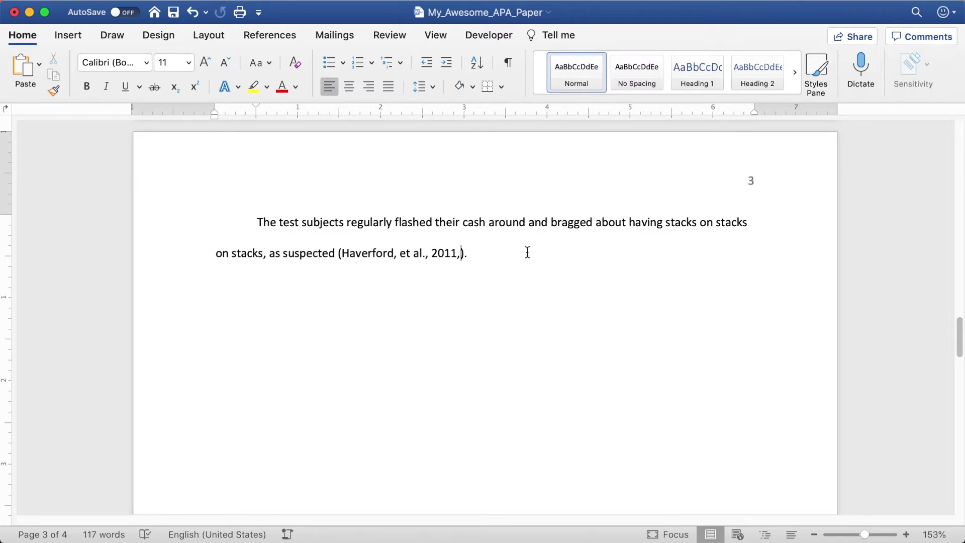
Step: Enter the single timestamp 0:37 after the year in the citation
text(:)
key(BackSpace)
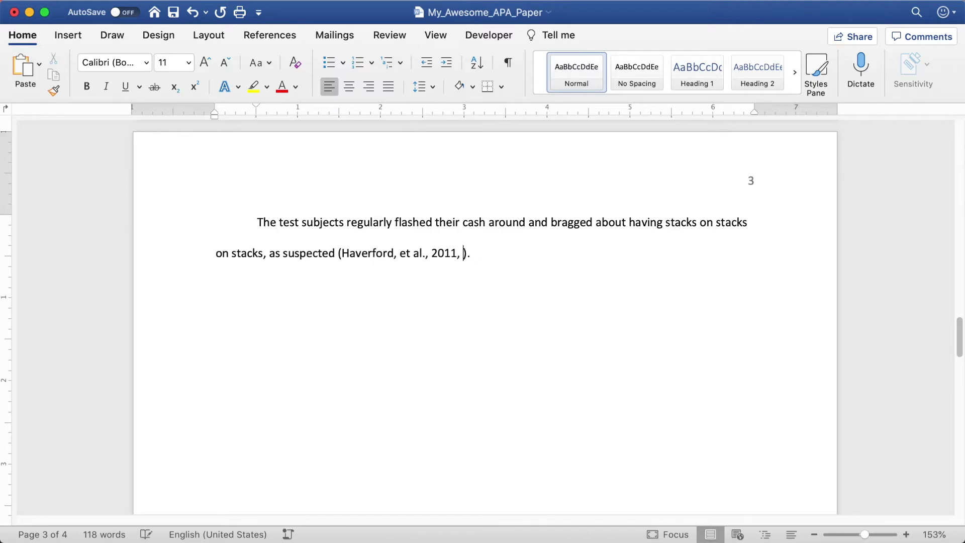
text(0:37)
click(526, 252)
Step: Replace the citation's timestamp with the hour-long format 1:08:22
drag(487, 251, 465, 252)
text(1:)
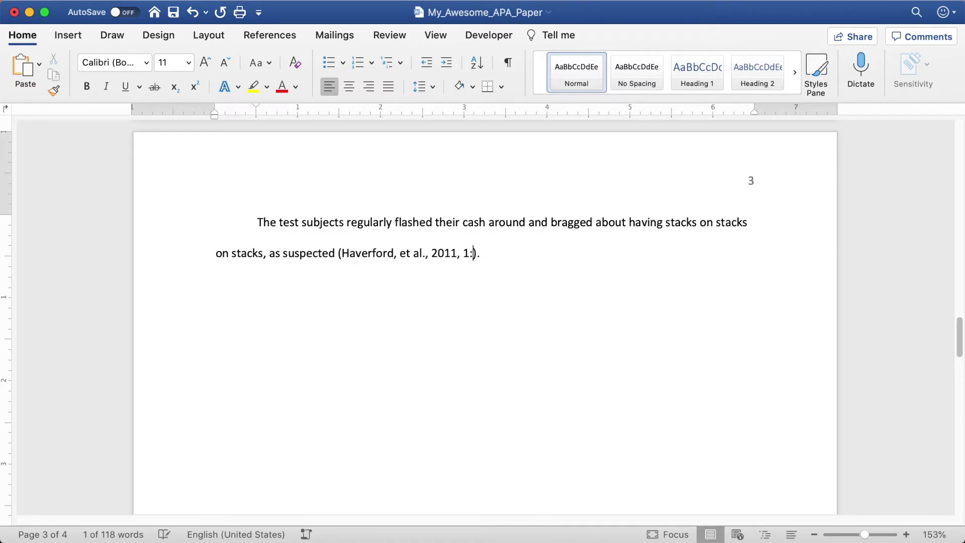
text(08:)
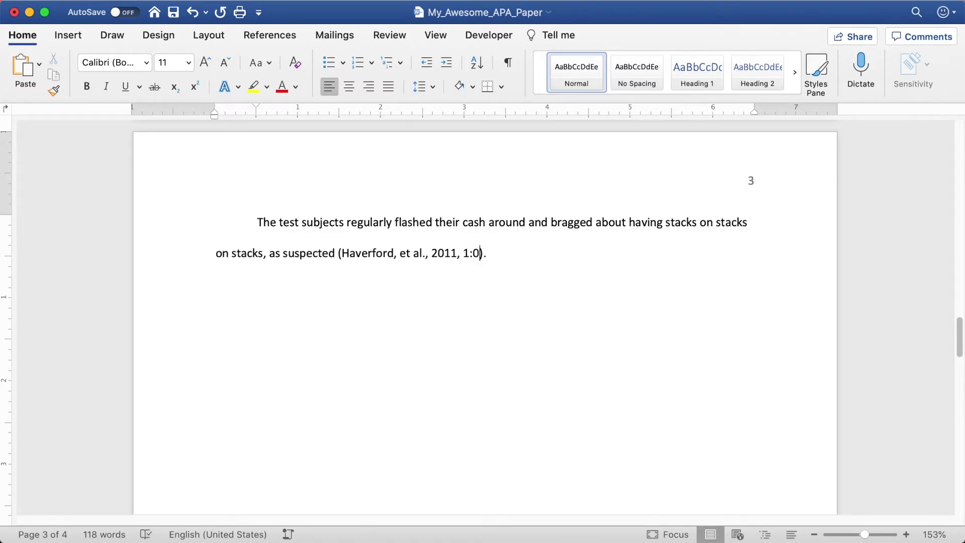
text(22)
Step: Change the citation's timestamp to 0:30:18 and highlight its hour digit
click(470, 252)
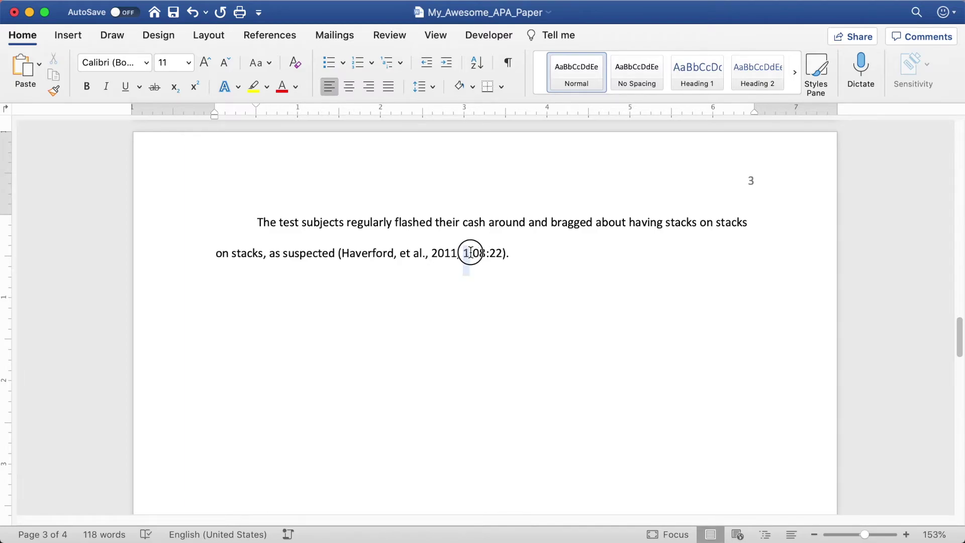
double_click(478, 253)
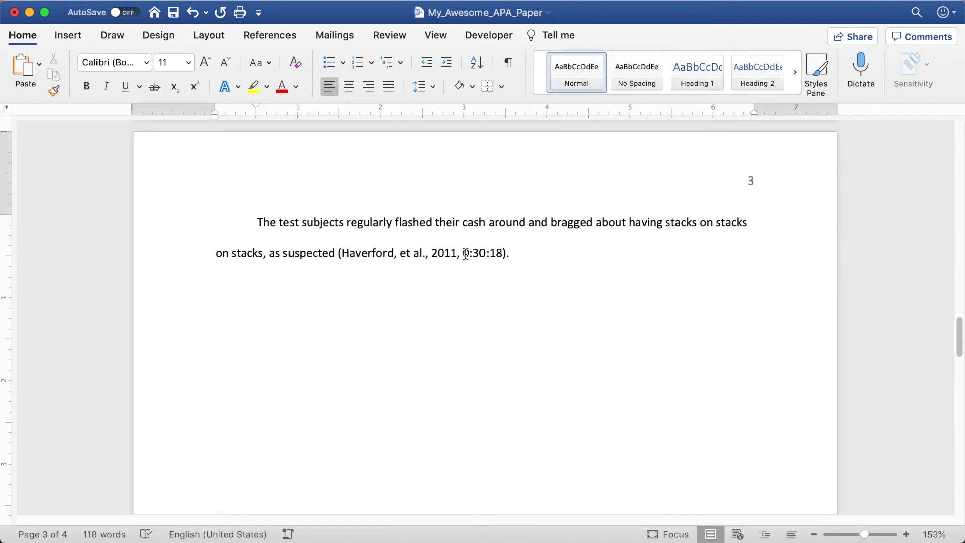
click(466, 252)
double_click(467, 253)
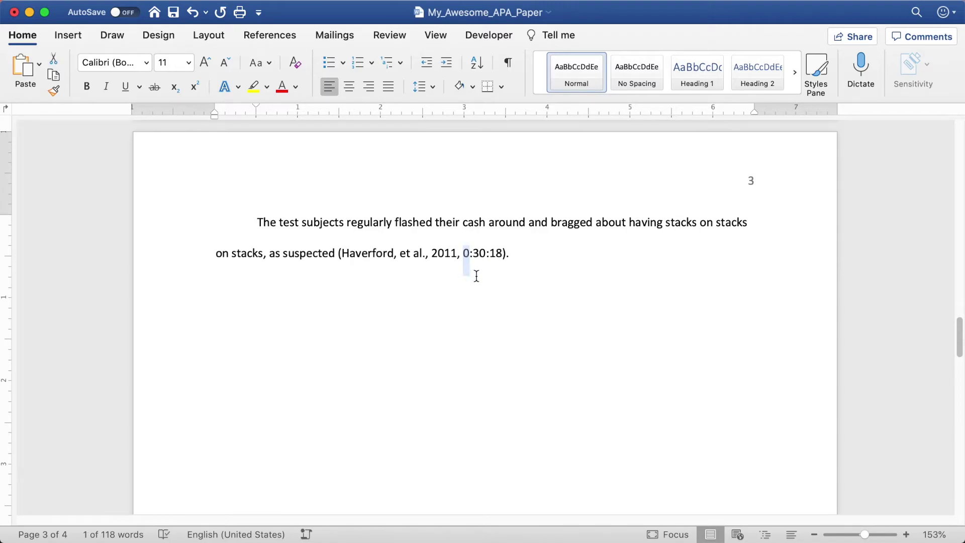
click(516, 268)
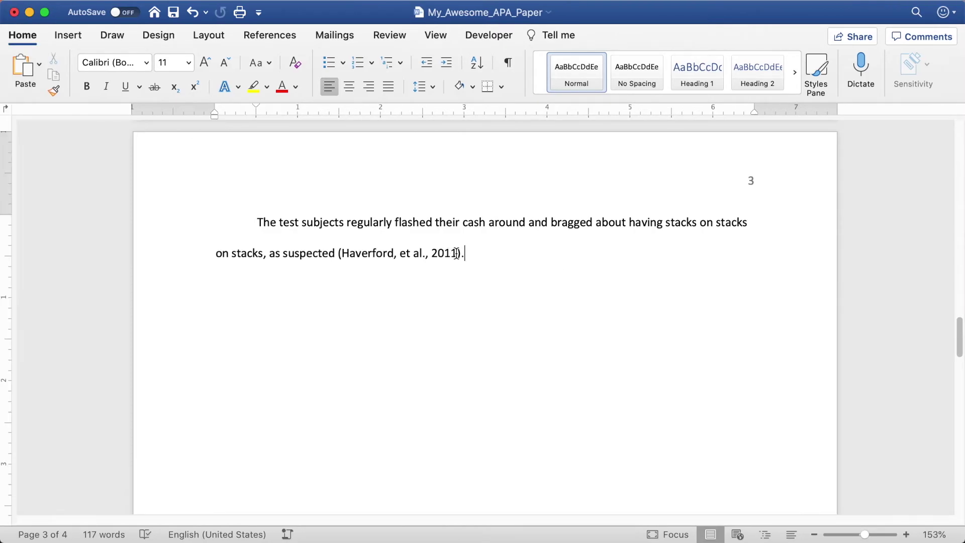
Step: Add the locator "p. 145" after the year and replace the citation's authors with the title "Gettin’ Rich" in quotation marks
click(459, 253)
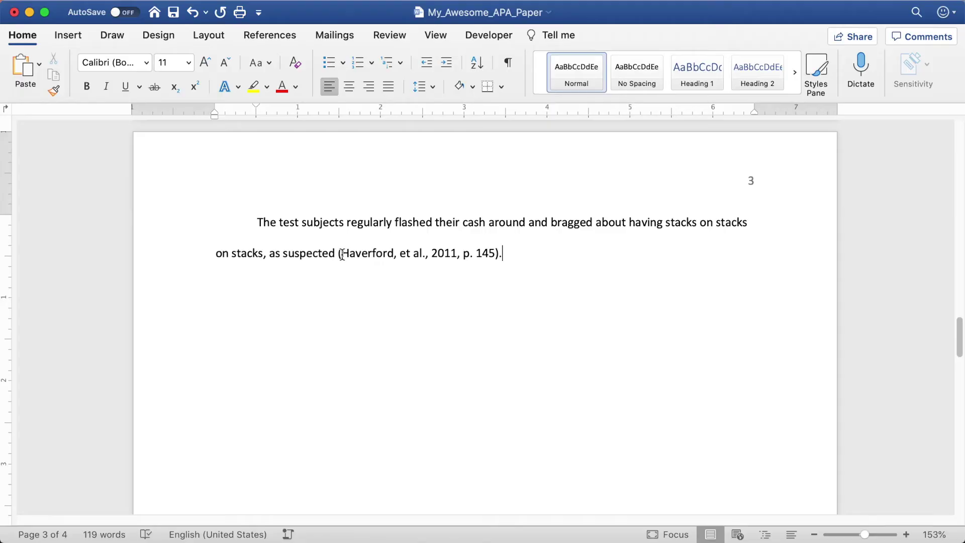
click(350, 254)
drag(405, 252, 421, 249)
text(")
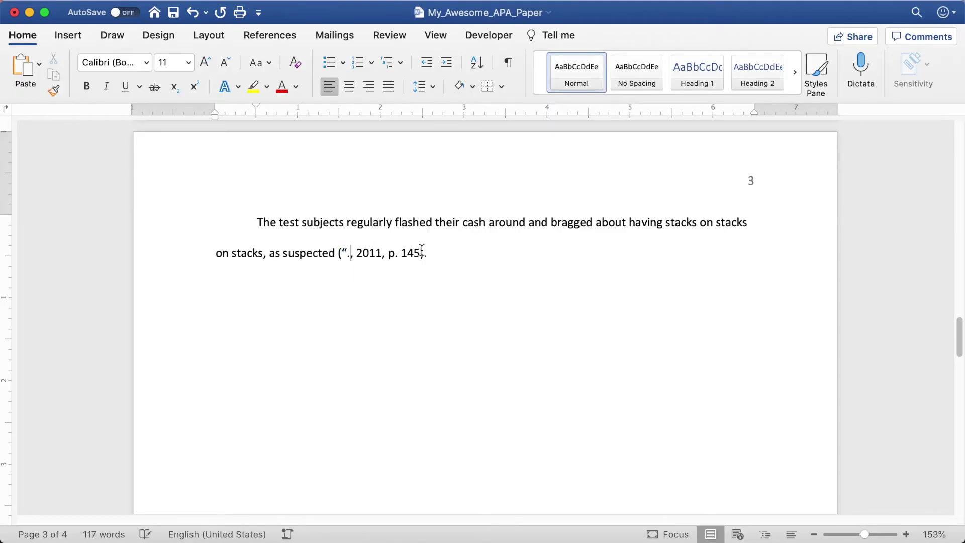
text(Gettin' Rich)
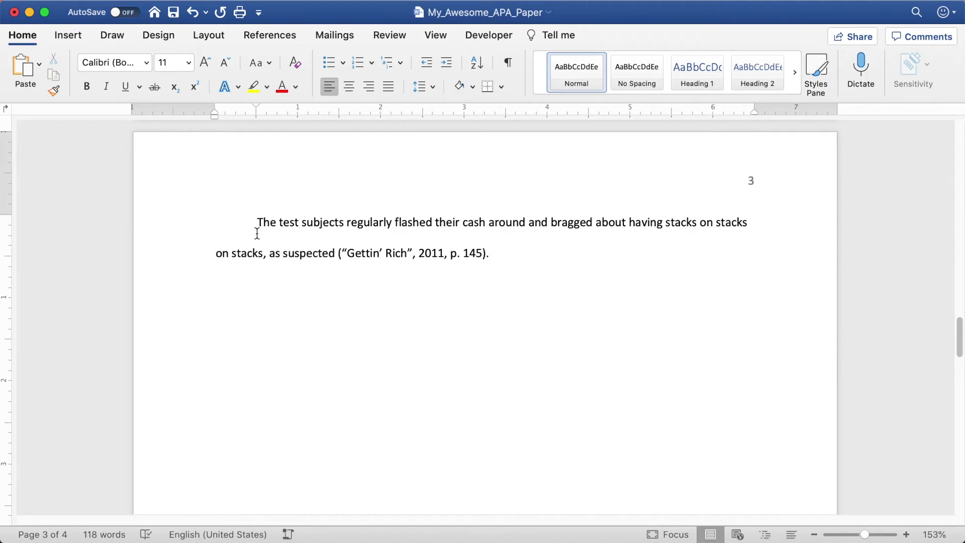
drag(339, 253, 407, 253)
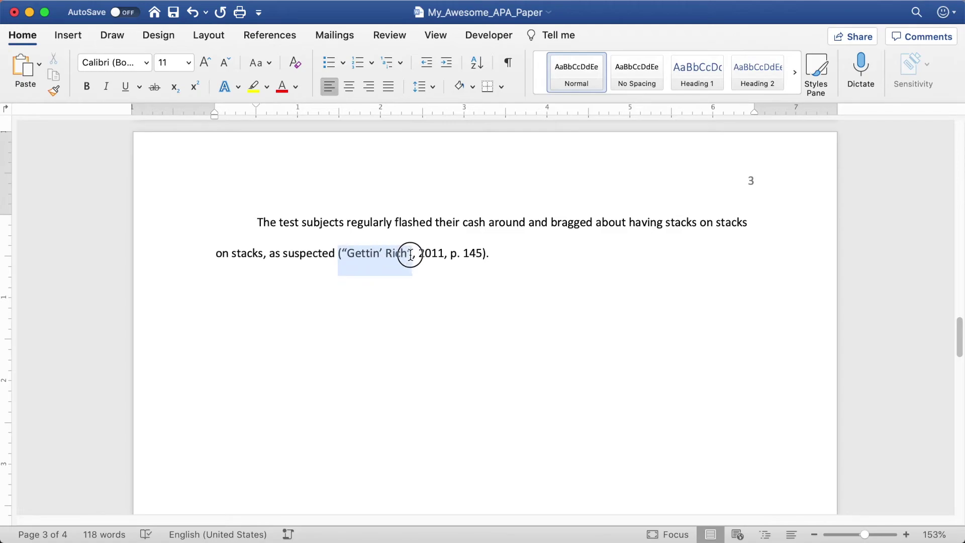
click(348, 251)
Step: Delete the title and its quotation marks from the citation, keeping the opening parenthesis before the year
drag(342, 252, 413, 254)
click(414, 253)
key(BackSpace)
key(BackSpace)
key(BackSpace)
key(BackSpace)
key(BackSpace)
key(BackSpace)
key(BackSpace)
key(BackSpace)
key(BackSpace)
key(BackSpace)
key(BackSpace)
key(BackSpace)
key(BackSpace)
key(BackSpace)
key(BackSpace)
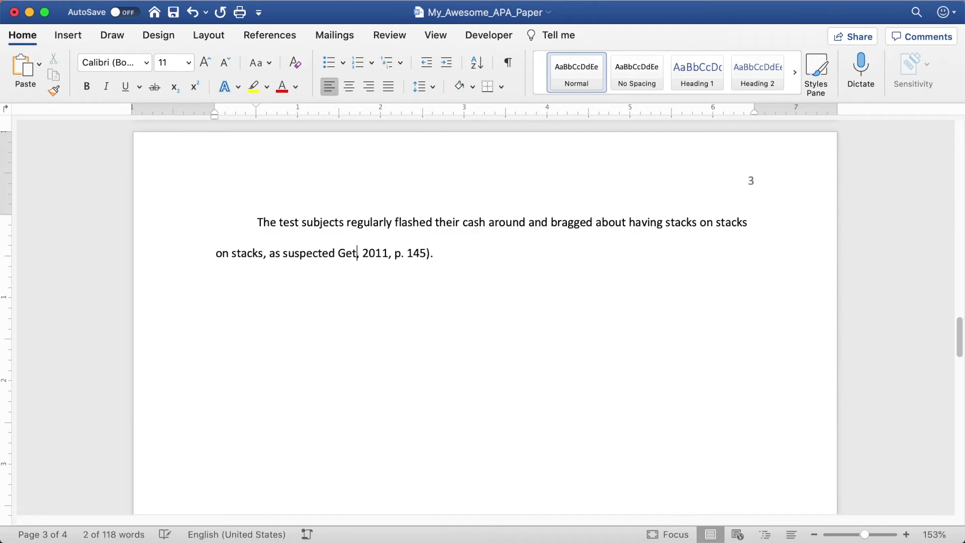
text(()
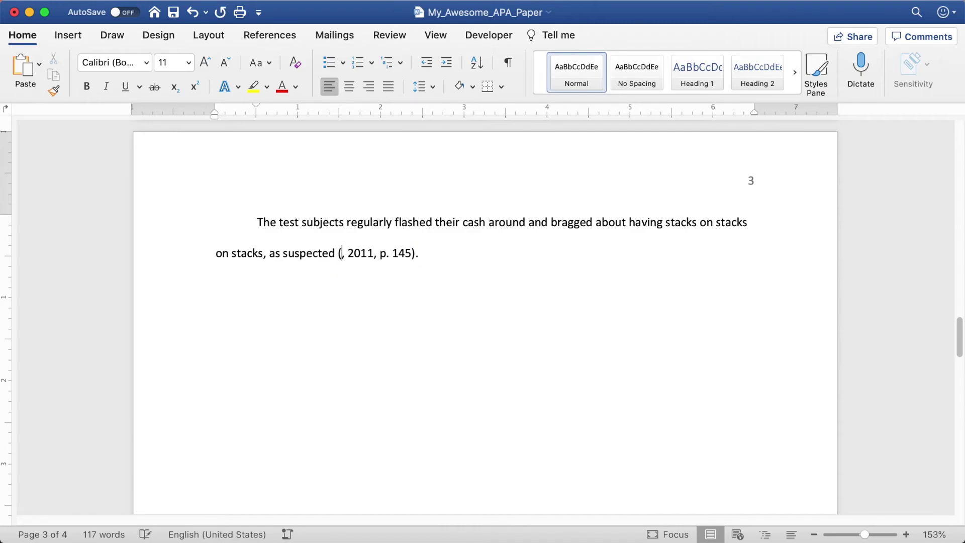
Step: Enter the title "Gettin’ Rich" in italics without quotation marks before the year in the citation
key(super+i)
text(Getting')
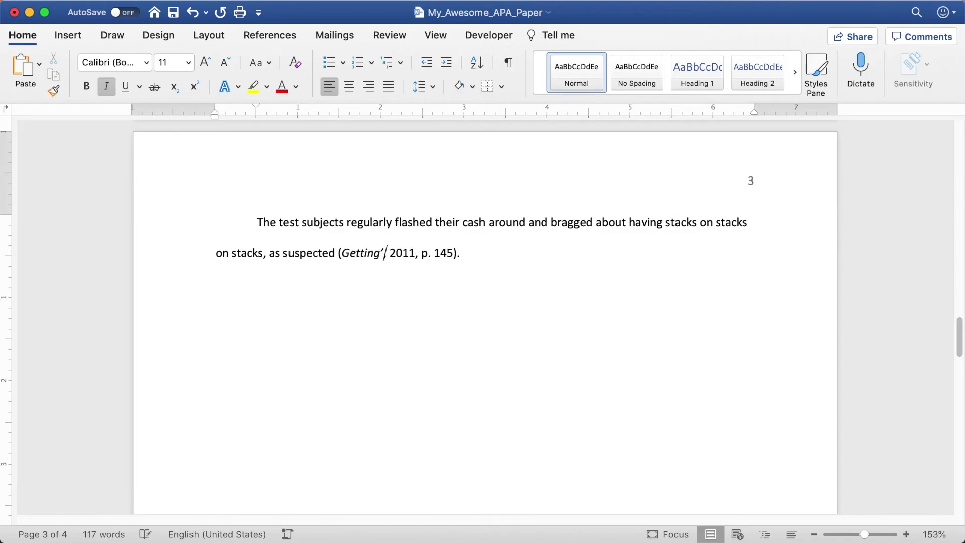
key(super+z)
key(BackSpace)
key(BackSpace)
text(' Rich)
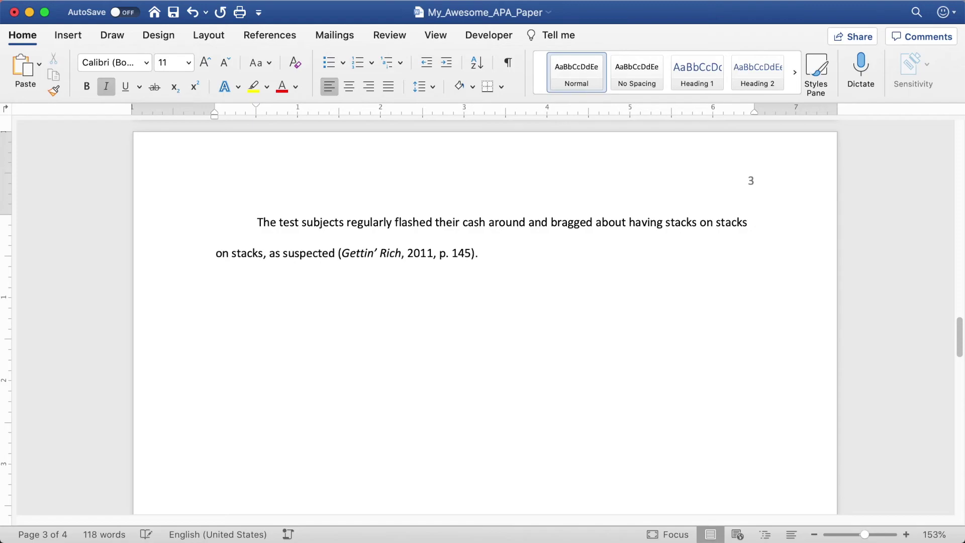
key(super+Right)
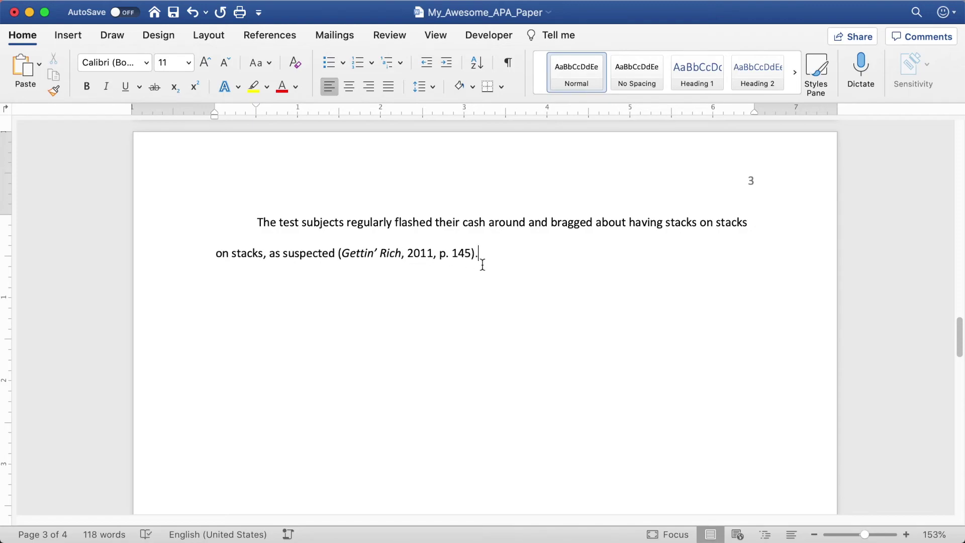